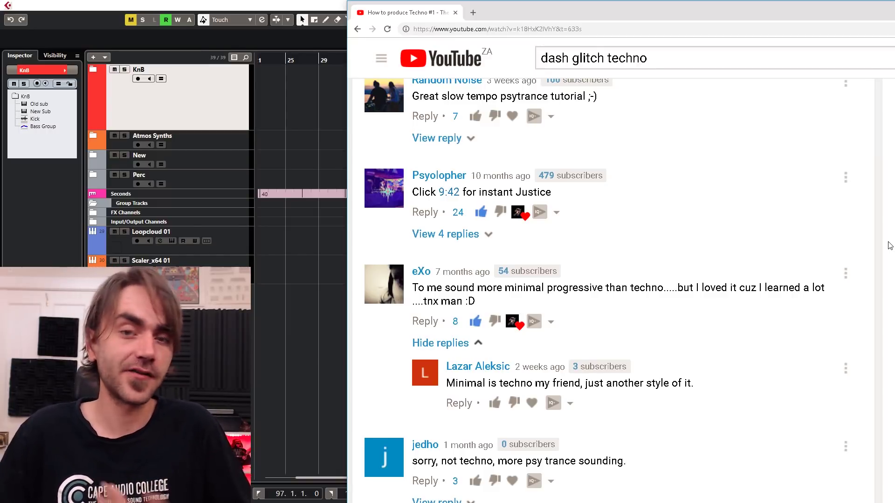
Read further through the viewer comments on the techno tutorial video
{"action": "scroll", "coordinate": [775, 312], "scroll_direction": "down", "scroll_amount": 5}
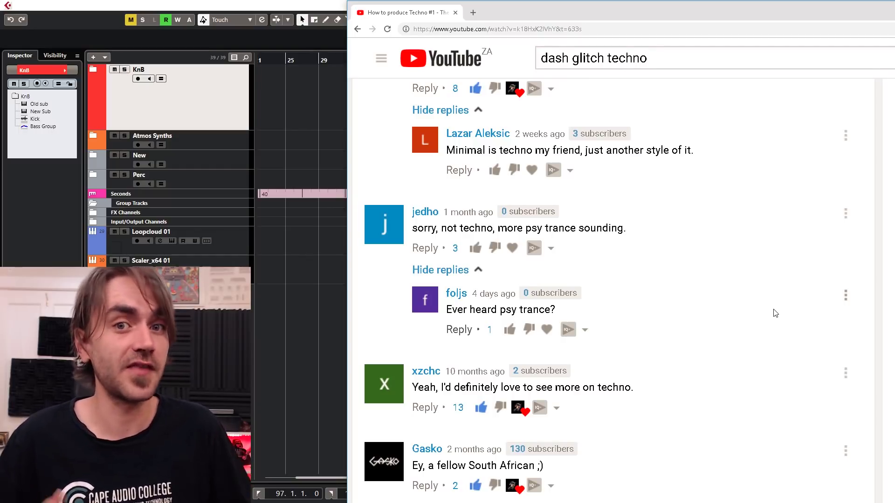
{"action": "scroll", "coordinate": [775, 313], "scroll_direction": "down", "scroll_amount": 10}
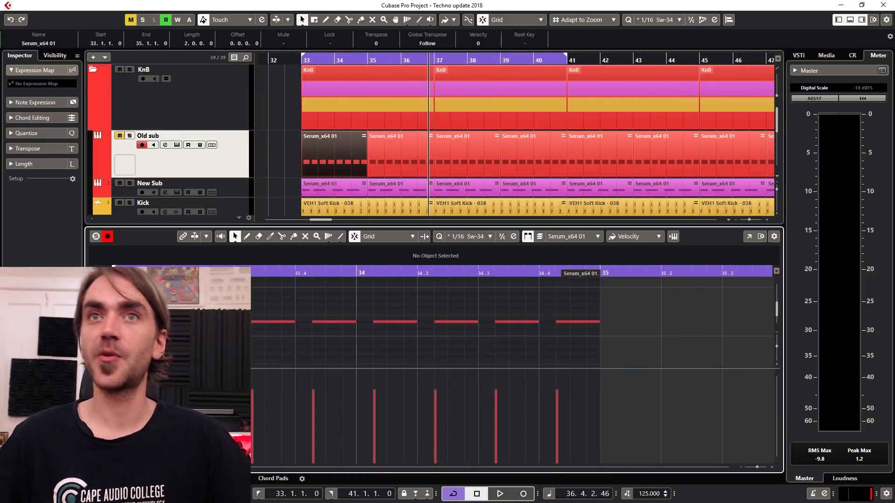
Examine the MIDI notes of the Old sub and New Sub parts at bar 33, including New Sub's first note
{"action": "scroll", "coordinate": [511, 322], "scroll_direction": "left", "scroll_amount": 1}
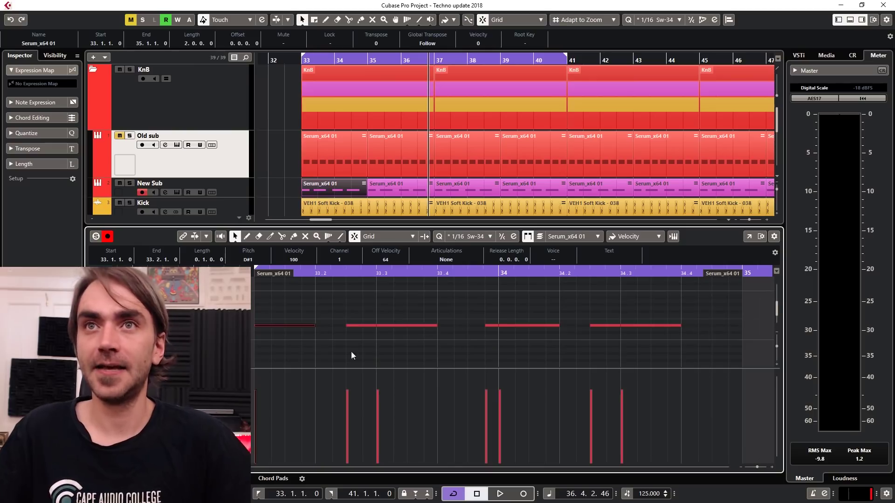
{"action": "left_click", "coordinate": [265, 326]}
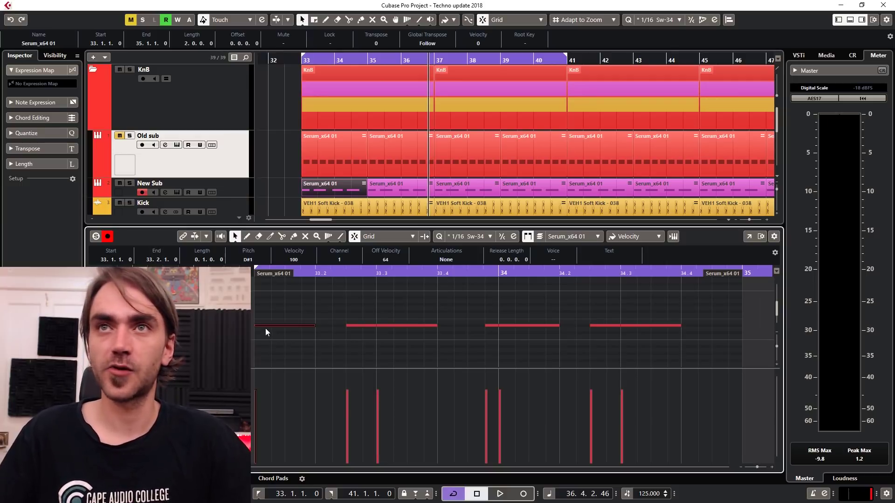
{"action": "key", "text": "ctrl+e"}
Play the looped section, listening to the KnB folder soloed and then the full mix, and stop playback
{"action": "key", "text": "space"}
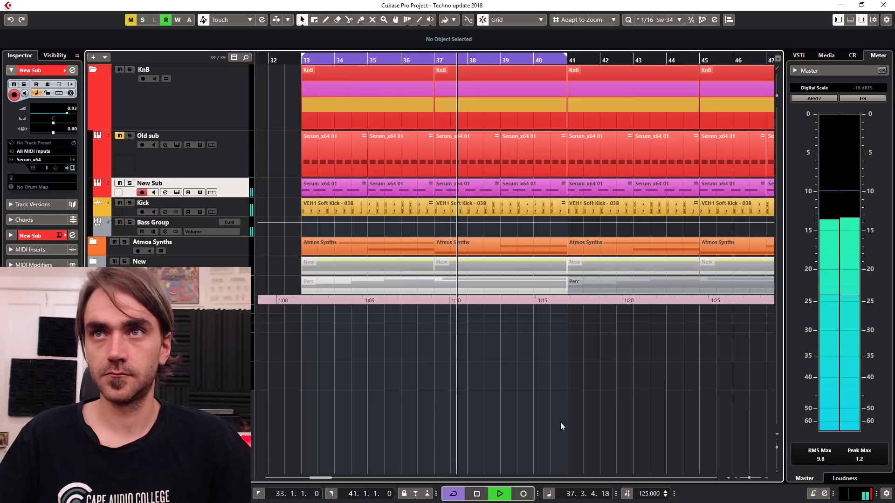
{"action": "left_click", "coordinate": [131, 70]}
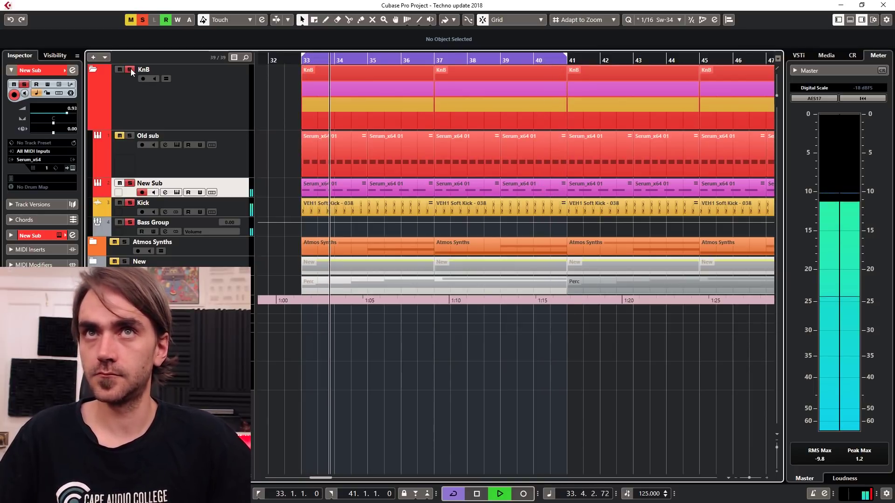
{"action": "left_click", "coordinate": [131, 69]}
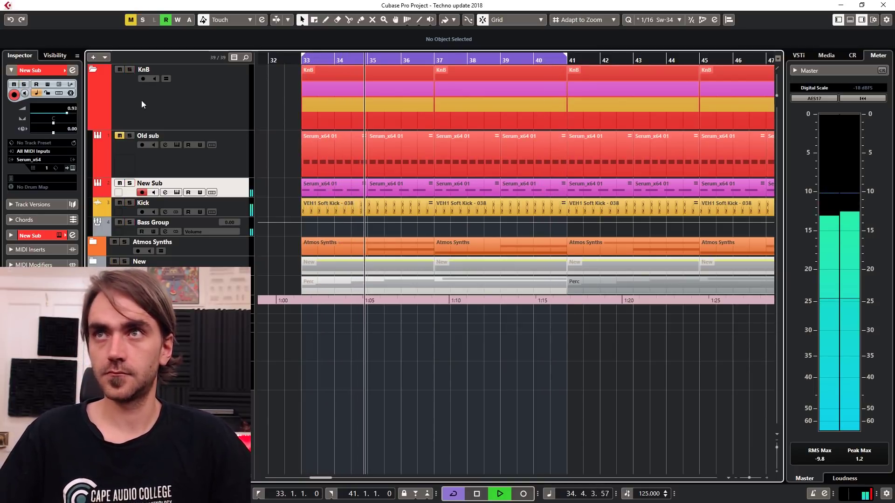
{"action": "key", "text": "space"}
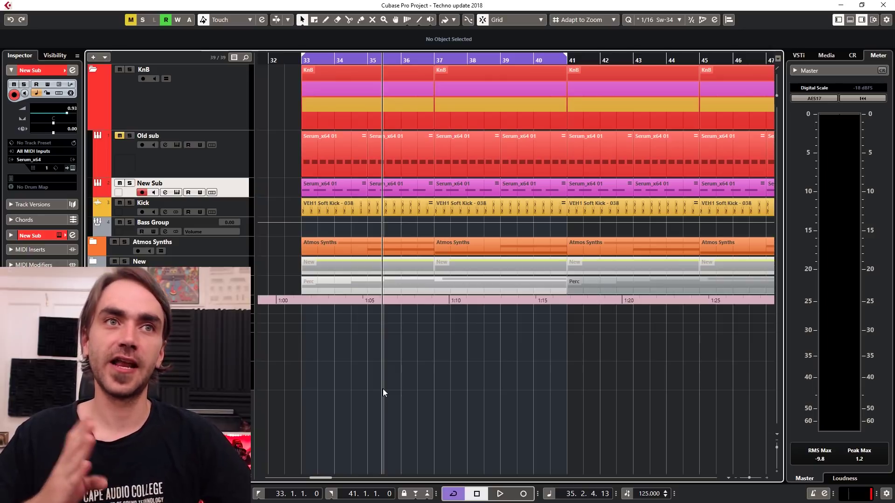
In the Old sub's Serum, set envelope 1 to 0.0 ms attack, 1.14 s decay and 0.0 dB sustain
{"action": "left_click", "coordinate": [177, 145]}
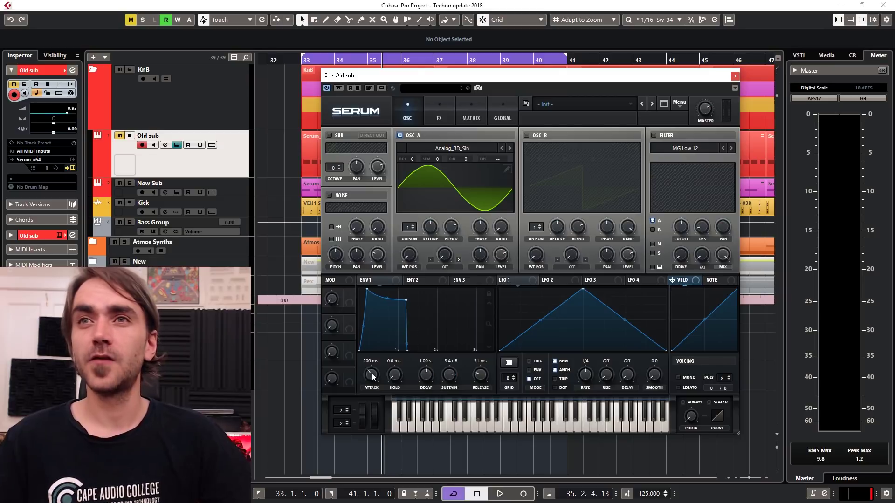
{"action": "left_click_drag", "start_coordinate": [372, 376], "coordinate": [372, 405]}
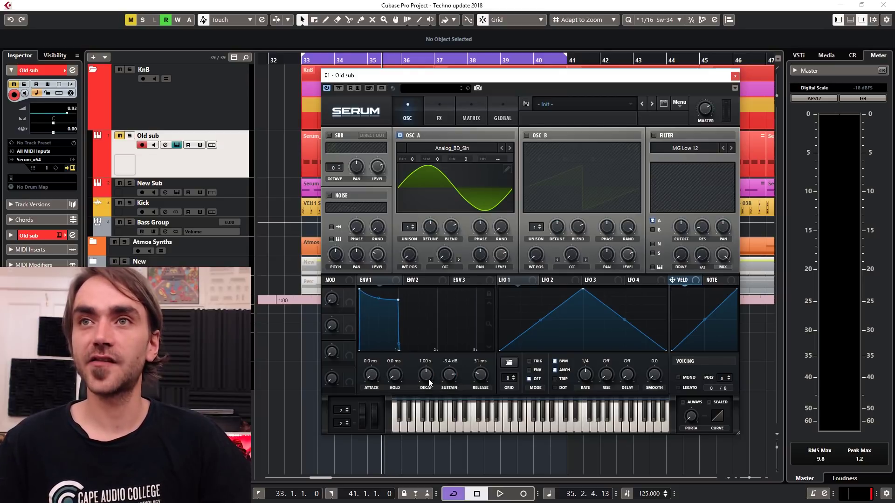
{"action": "left_click_drag", "start_coordinate": [398, 300], "coordinate": [404, 289]}
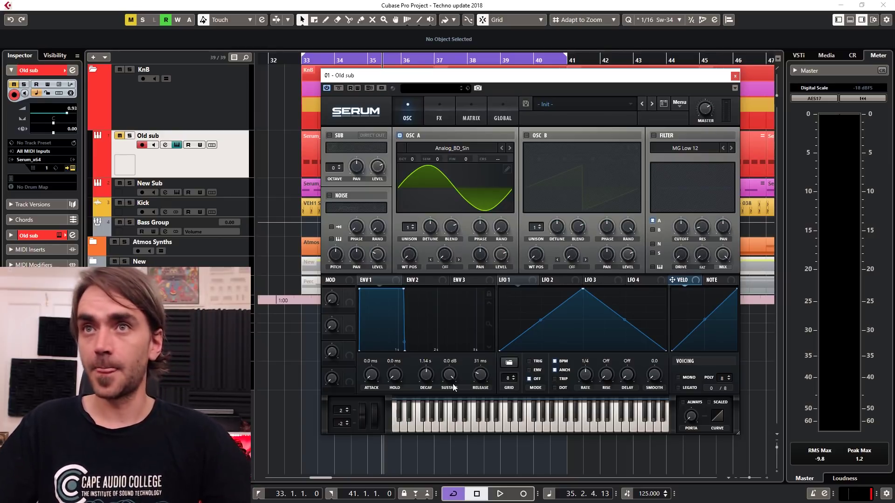
Open the New Sub channel's Gatekeeper insert and inspect the first rising curve of its gate pattern
{"action": "left_click", "coordinate": [231, 189]}
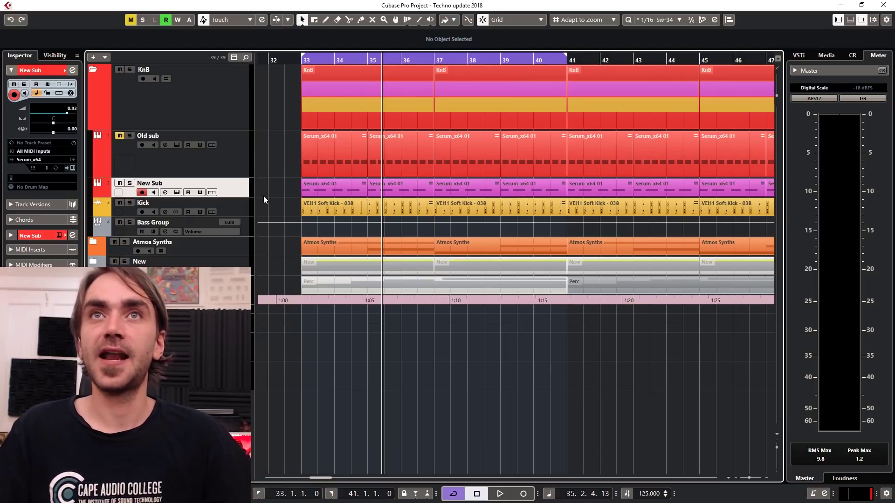
{"action": "left_click", "coordinate": [73, 70]}
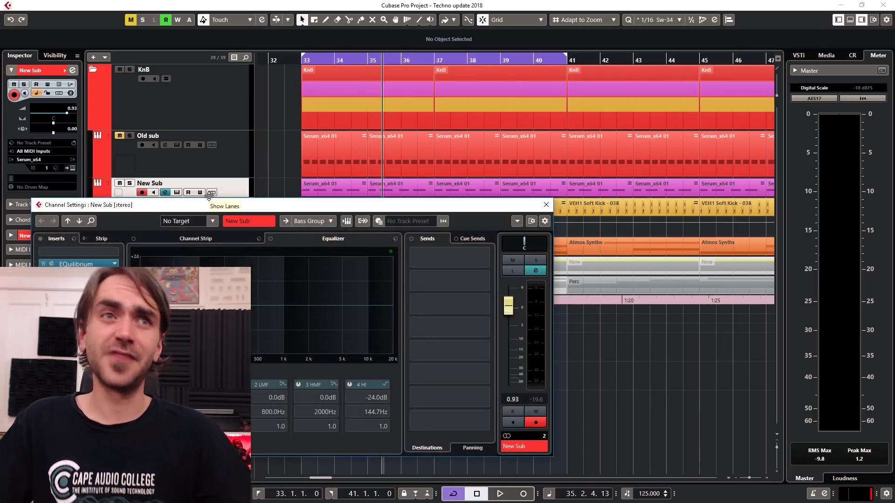
{"action": "left_click_drag", "start_coordinate": [218, 210], "coordinate": [419, 203]}
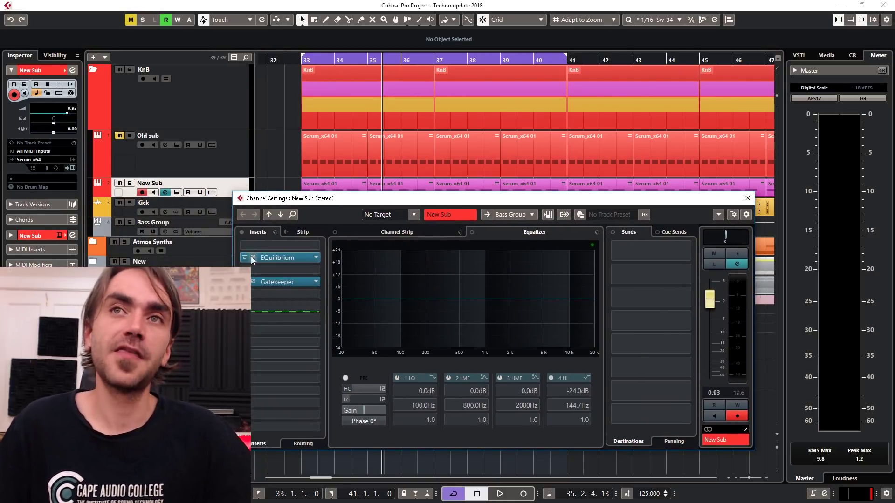
{"action": "left_click", "coordinate": [252, 282]}
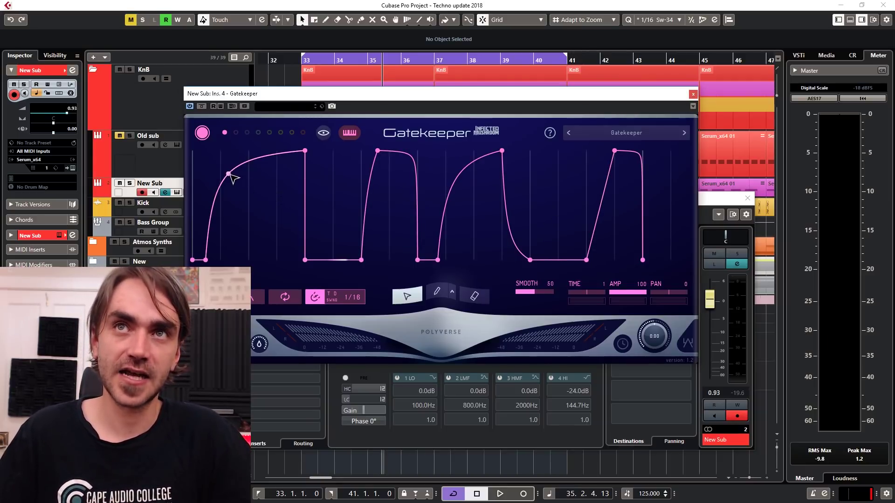
{"action": "mouse_move", "coordinate": [231, 176]}
{"action": "left_mouse_down"}
{"action": "mouse_move", "coordinate": [241, 197]}
{"action": "mouse_move", "coordinate": [232, 178]}
{"action": "left_mouse_up"}
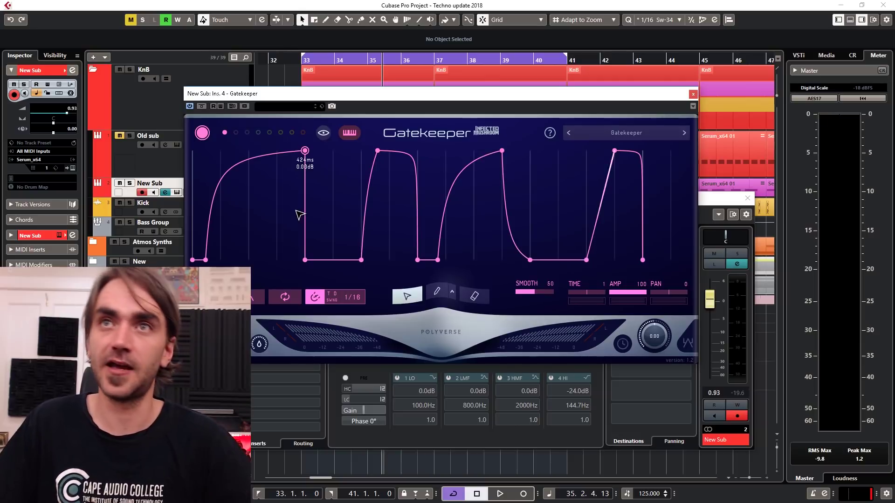
Play the Kick track soloed and compare its sound with MultibandEnvelopeShaper bypassed and active, then close the plug-in
{"action": "left_click", "coordinate": [765, 217]}
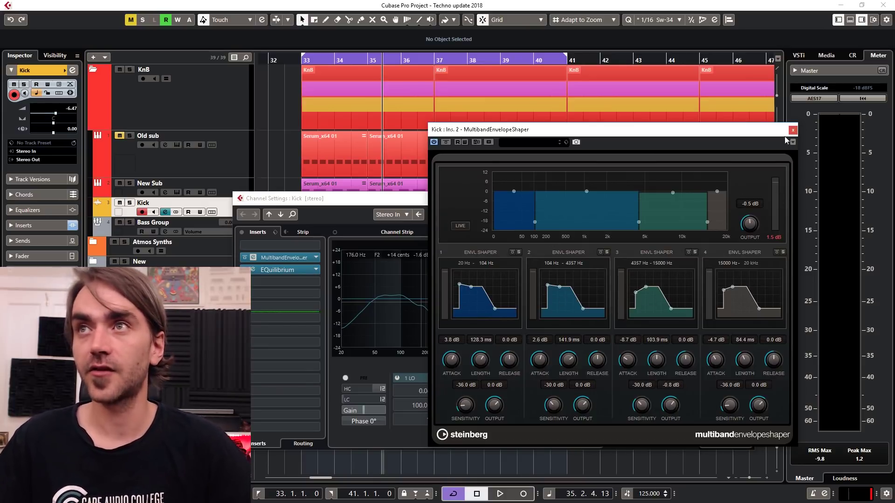
{"action": "left_click_drag", "start_coordinate": [338, 197], "coordinate": [170, 188]}
{"action": "left_click", "coordinate": [333, 179]}
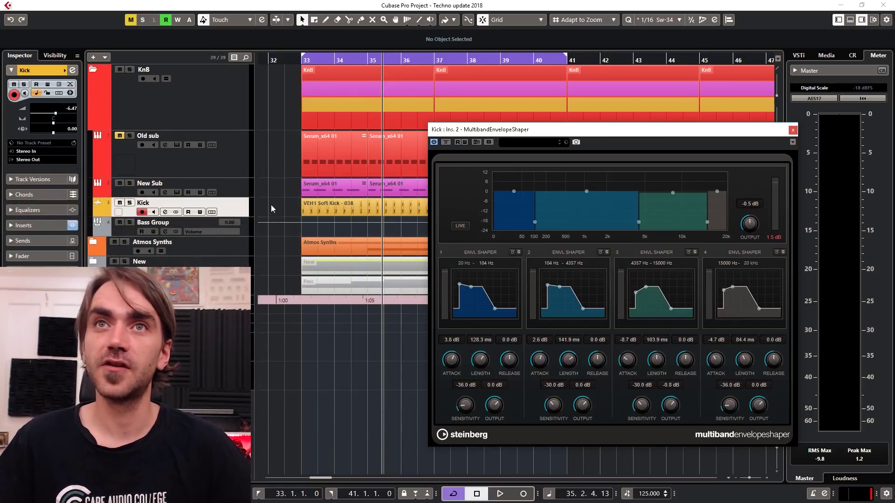
{"action": "left_click", "coordinate": [130, 203]}
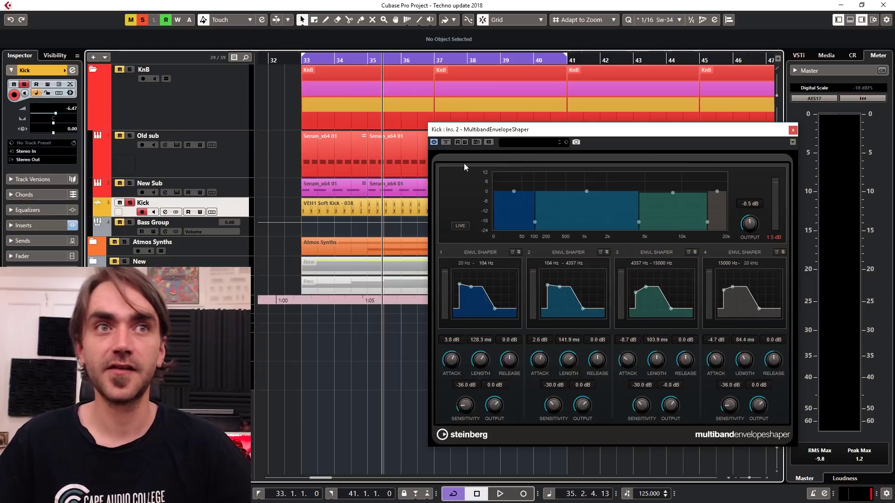
{"action": "key", "text": "space"}
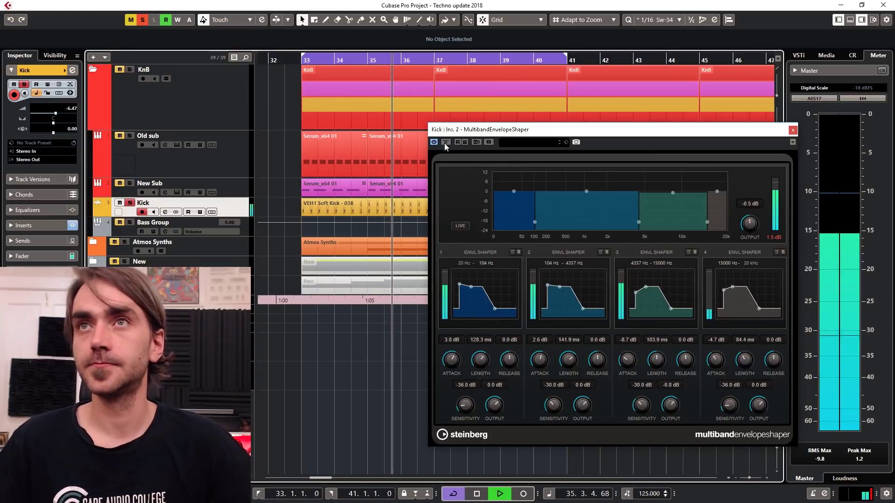
{"action": "left_click", "coordinate": [446, 144]}
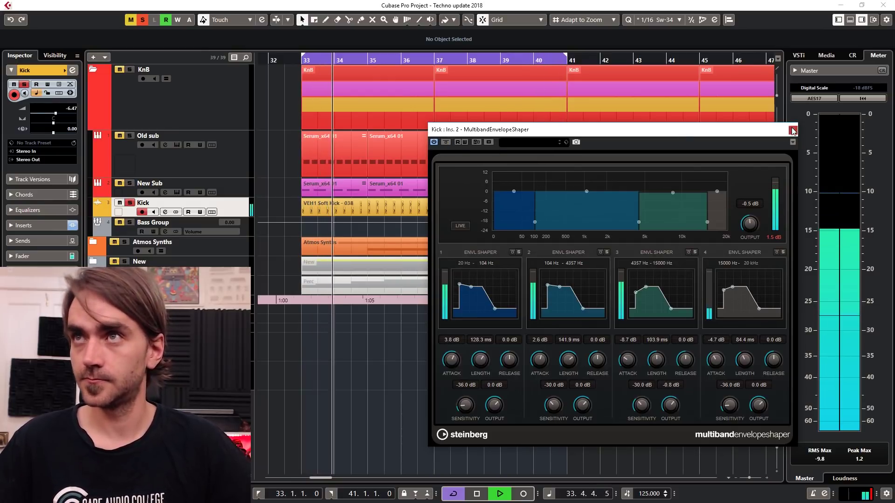
{"action": "key", "text": "Escape"}
{"action": "key", "text": "space"}
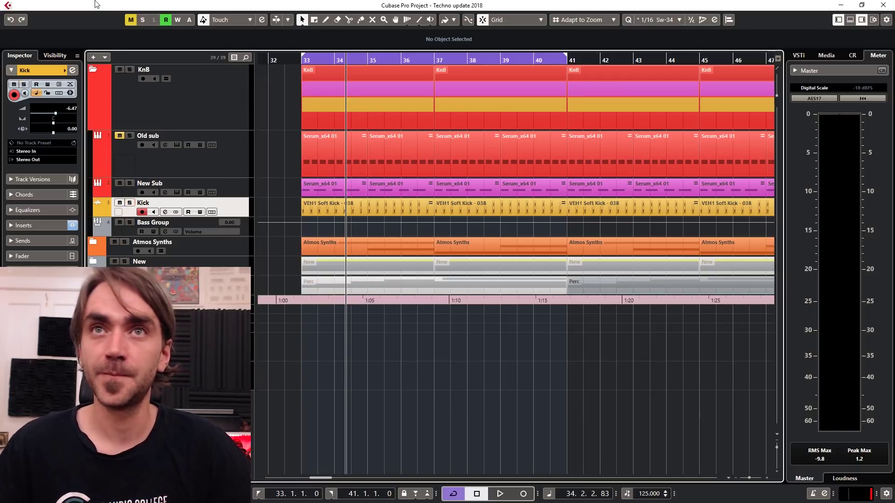
Collapse the KnB folder and play it soloed from bar 33 while viewing more of the arrangement
{"action": "left_click", "coordinate": [96, 72]}
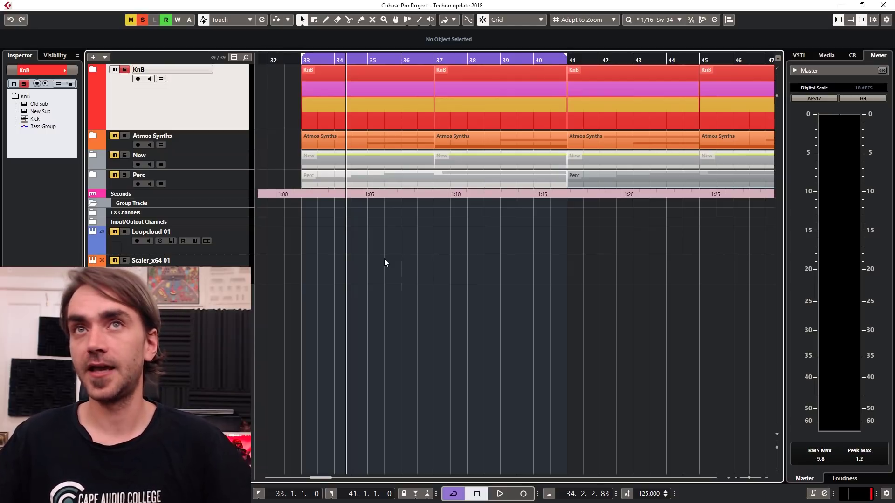
{"action": "key", "text": "space"}
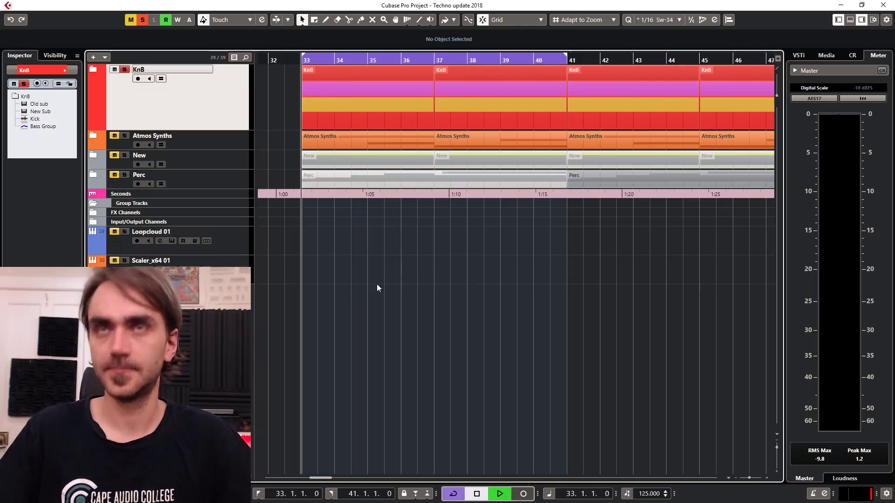
{"action": "scroll", "coordinate": [390, 295], "scroll_direction": "down", "scroll_amount": 3}
{"action": "scroll", "coordinate": [396, 296], "scroll_direction": "down", "scroll_amount": 3}
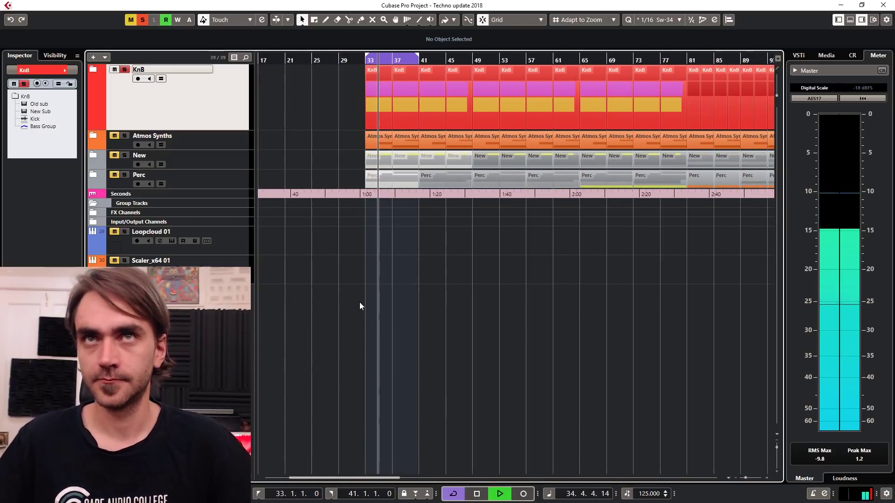
{"action": "scroll", "coordinate": [360, 302], "scroll_direction": "right", "scroll_amount": 2}
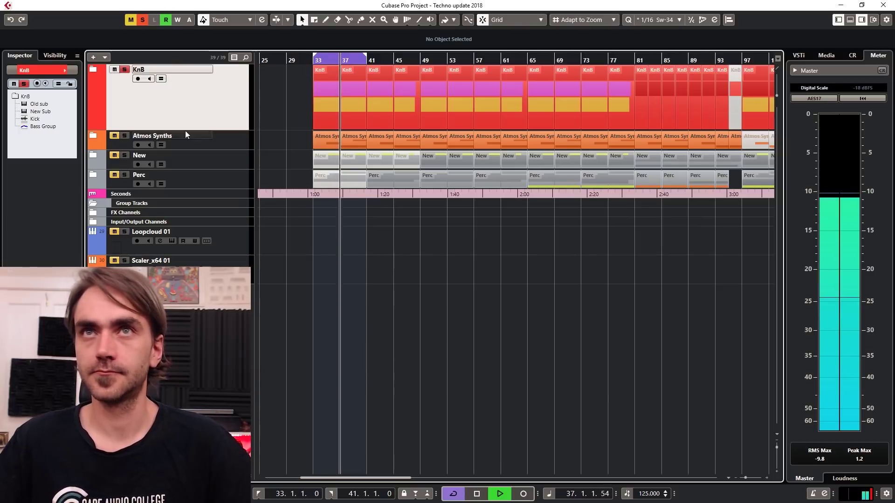
Unsolo the KnB folder and listen to the full mix while reviewing the whole arrangement
{"action": "left_click", "coordinate": [125, 69]}
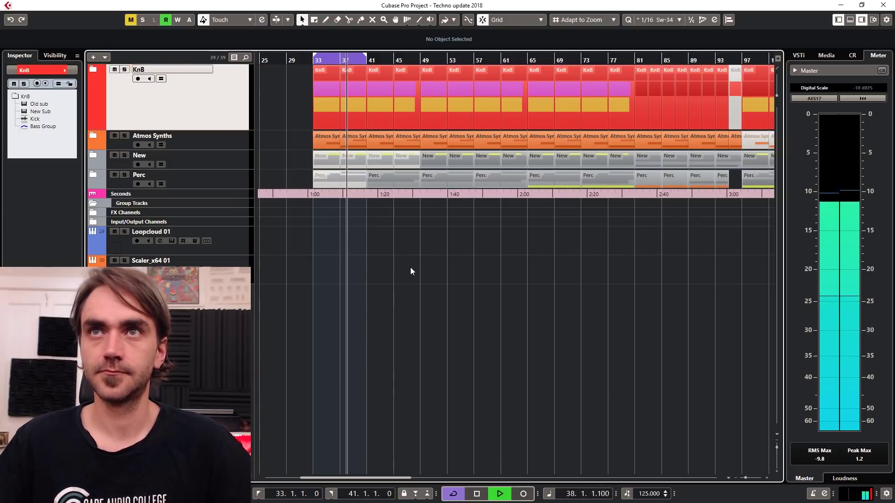
{"action": "scroll", "coordinate": [410, 267], "scroll_direction": "down", "scroll_amount": 1}
{"action": "scroll", "coordinate": [416, 268], "scroll_direction": "down", "scroll_amount": 1}
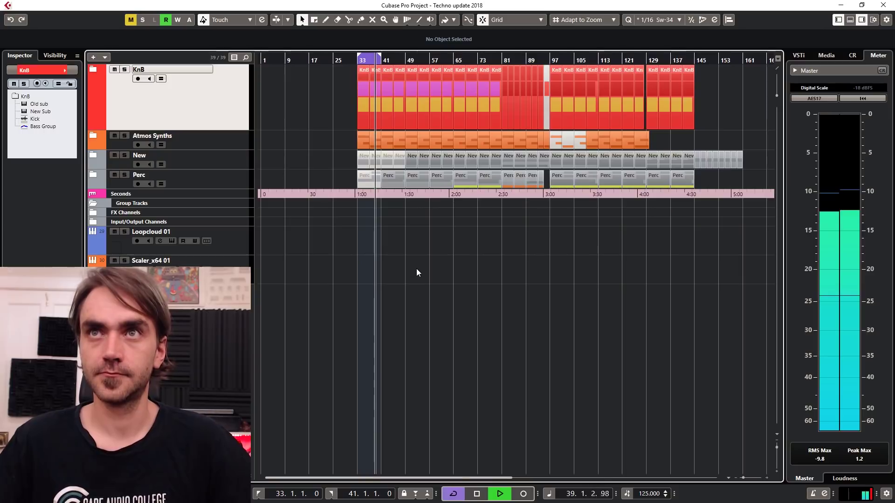
{"action": "scroll", "coordinate": [511, 258], "scroll_direction": "up", "scroll_amount": 1}
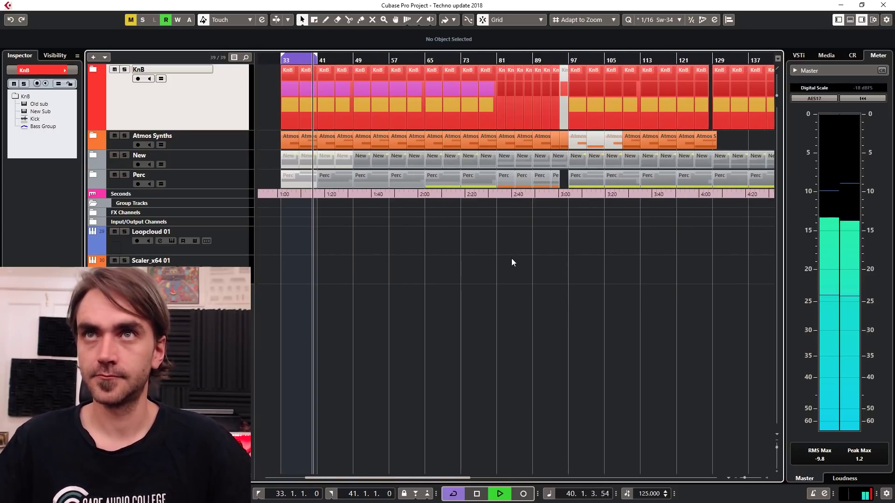
{"action": "scroll", "coordinate": [485, 269], "scroll_direction": "up", "scroll_amount": 1}
{"action": "scroll", "coordinate": [459, 265], "scroll_direction": "up", "scroll_amount": 1}
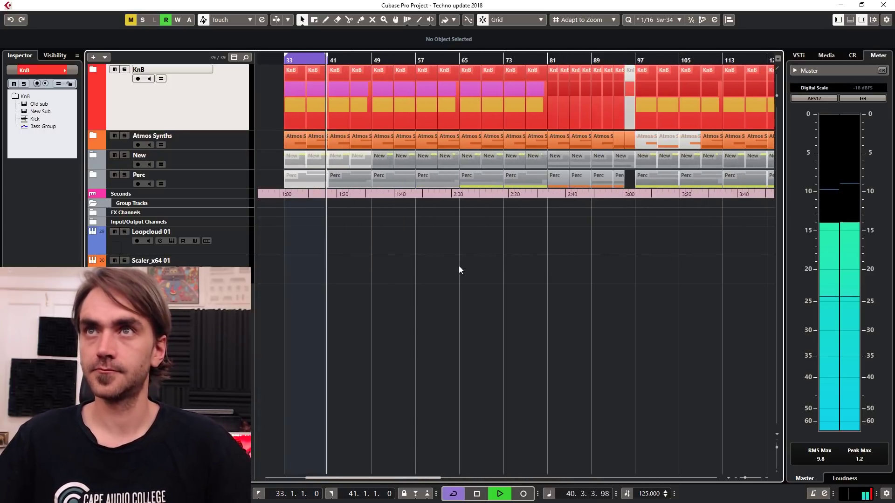
Expand the KnB folder, stop playback and examine the notes of the New Sub part at bar 97
{"action": "left_click", "coordinate": [92, 69]}
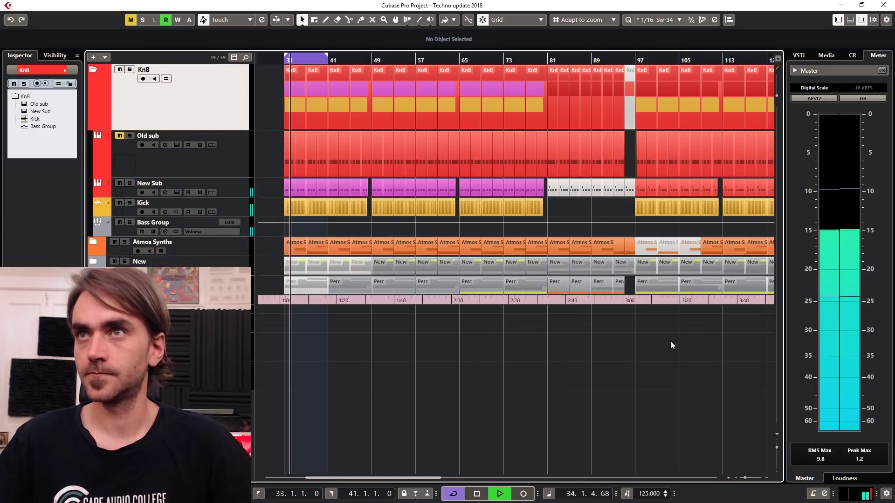
{"action": "key", "text": "space"}
{"action": "scroll", "coordinate": [605, 356], "scroll_direction": "up", "scroll_amount": 3}
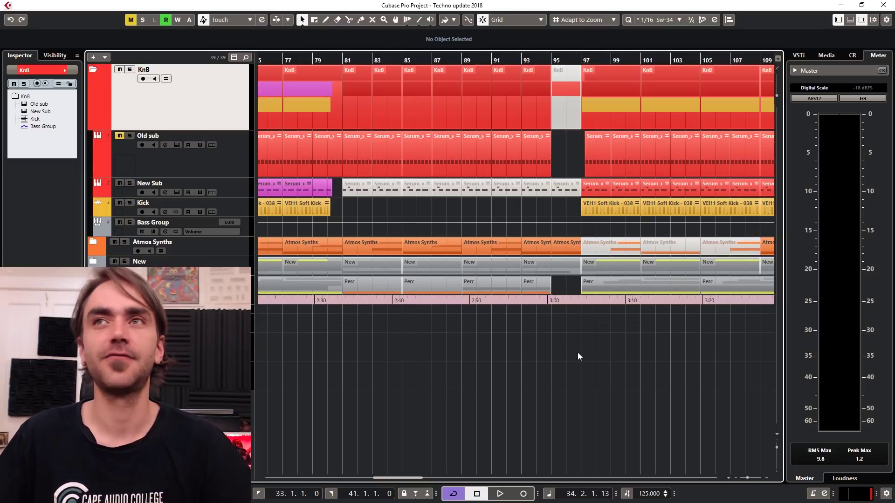
{"action": "scroll", "coordinate": [592, 424], "scroll_direction": "up", "scroll_amount": 4}
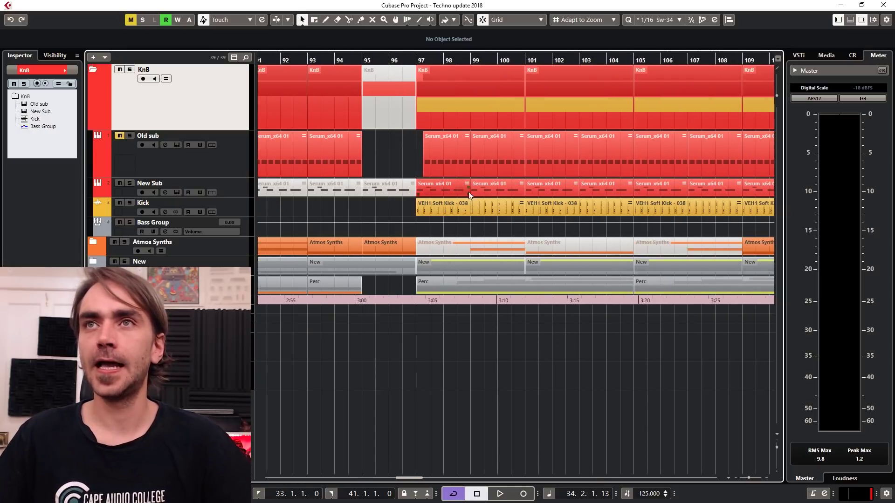
{"action": "double_click", "coordinate": [435, 193]}
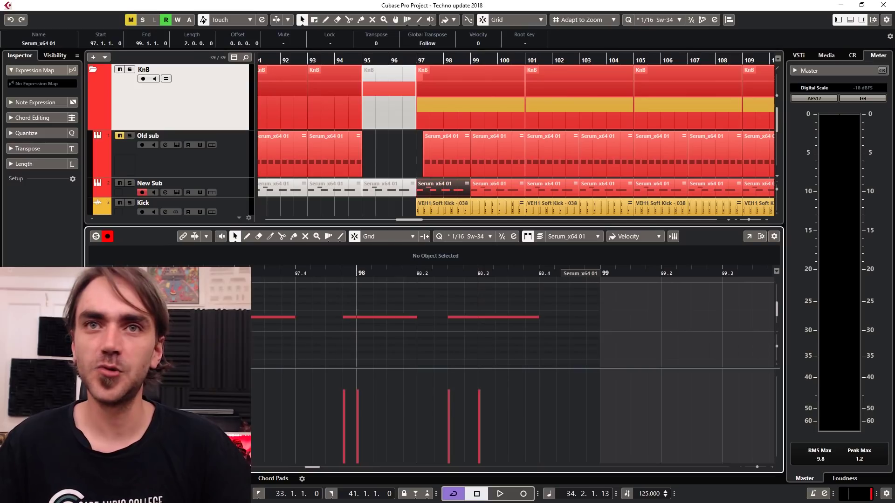
{"action": "key", "text": "Return"}
{"action": "scroll", "coordinate": [538, 336], "scroll_direction": "down", "scroll_amount": 2}
{"action": "scroll", "coordinate": [531, 343], "scroll_direction": "right", "scroll_amount": 2}
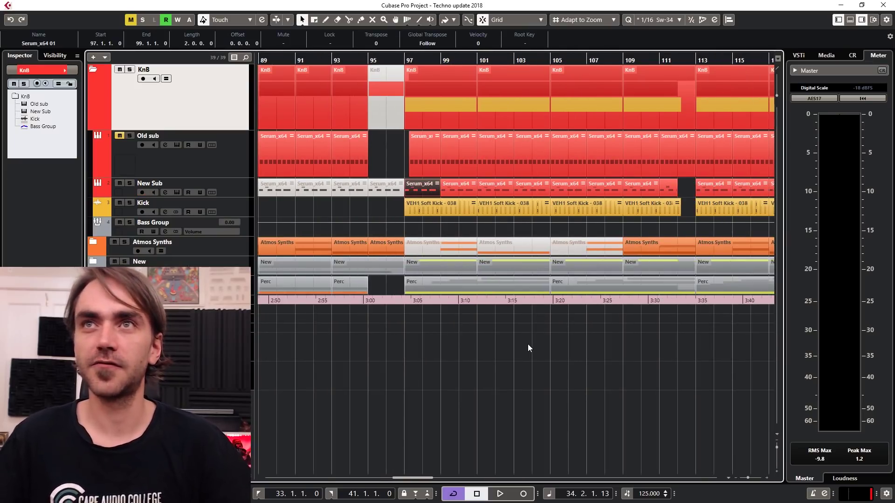
Play the arrangement from just before bar 97 to hear the New Sub and Kick in the full mix
{"action": "key", "text": "g"}
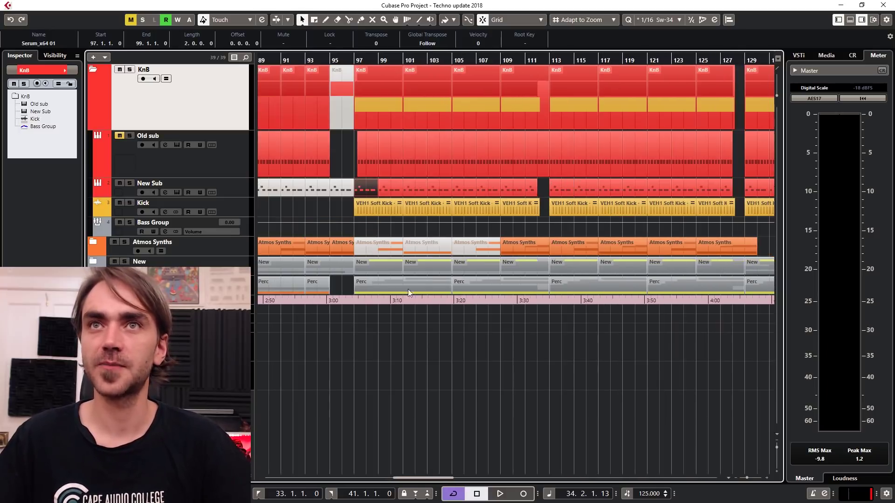
{"action": "left_click", "coordinate": [347, 59]}
{"action": "key", "text": "space"}
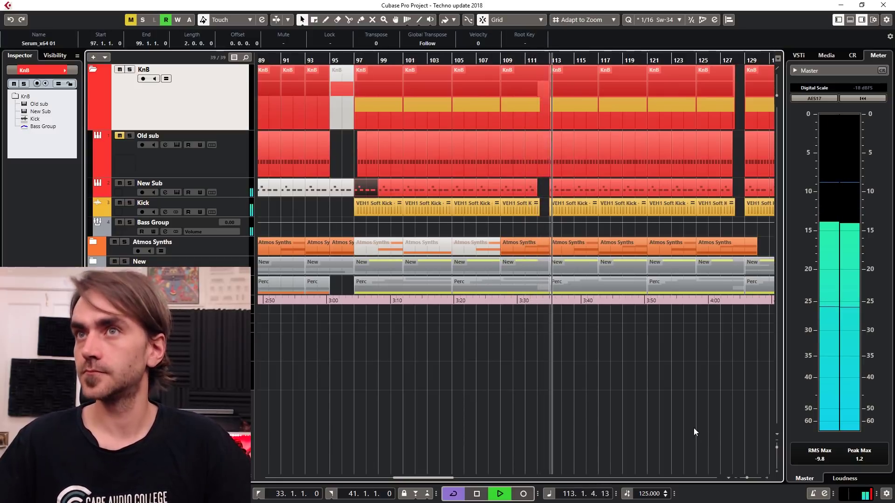
Review the wider arrangement around bars 73 to 145 during playback, clear the event selection and stop playback
{"action": "key", "text": "g"}
{"action": "key", "text": "g"}
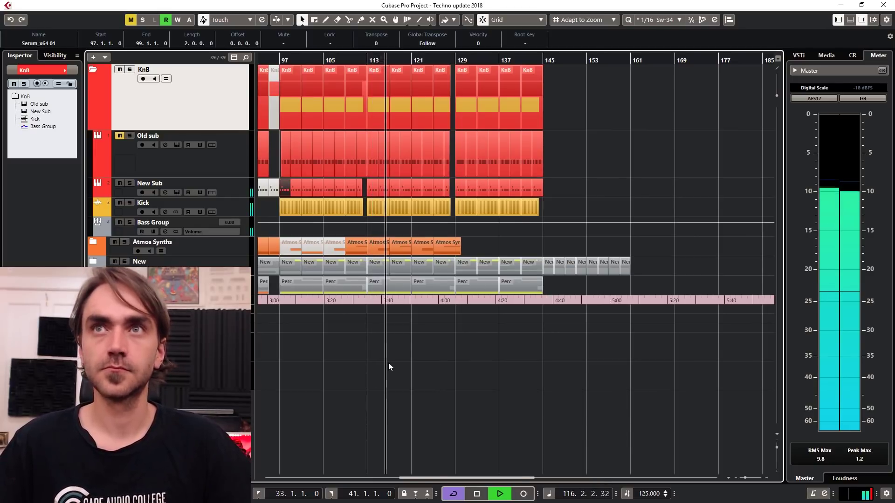
{"action": "scroll", "coordinate": [388, 362], "scroll_direction": "left", "scroll_amount": 2}
{"action": "left_click", "coordinate": [354, 362]}
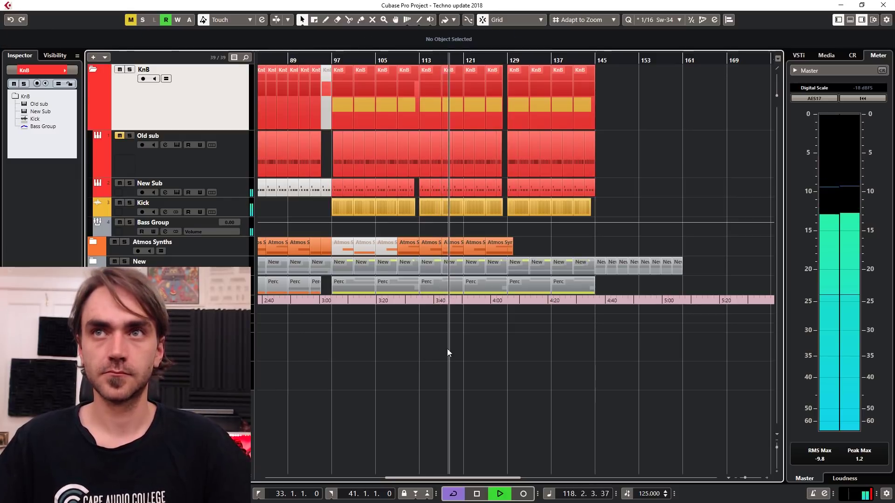
{"action": "scroll", "coordinate": [396, 373], "scroll_direction": "up", "scroll_amount": 1}
{"action": "scroll", "coordinate": [407, 363], "scroll_direction": "up", "scroll_amount": 1}
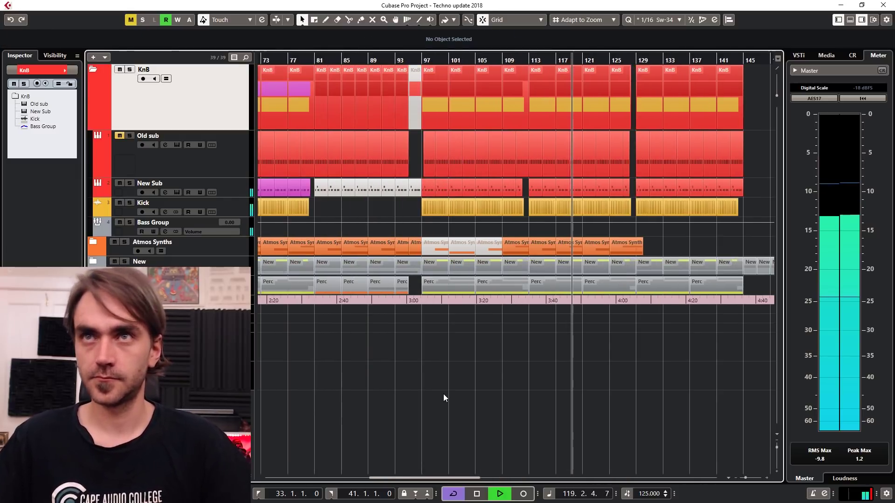
{"action": "key", "text": "space"}
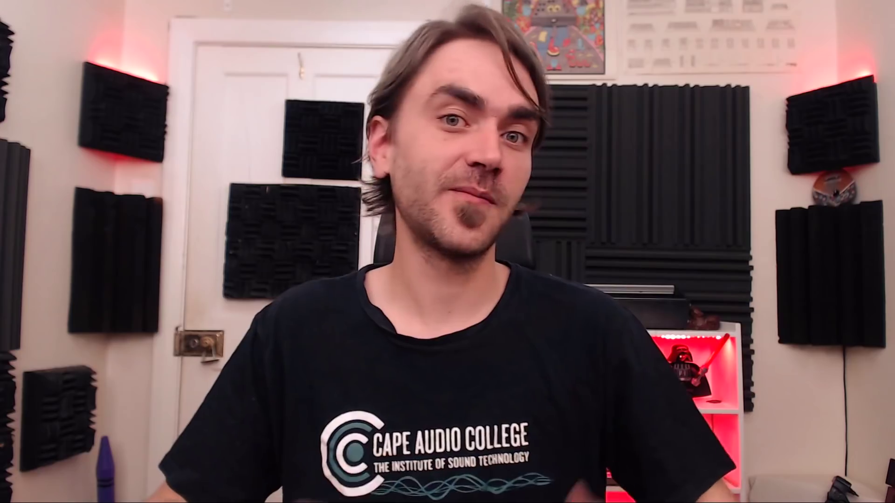